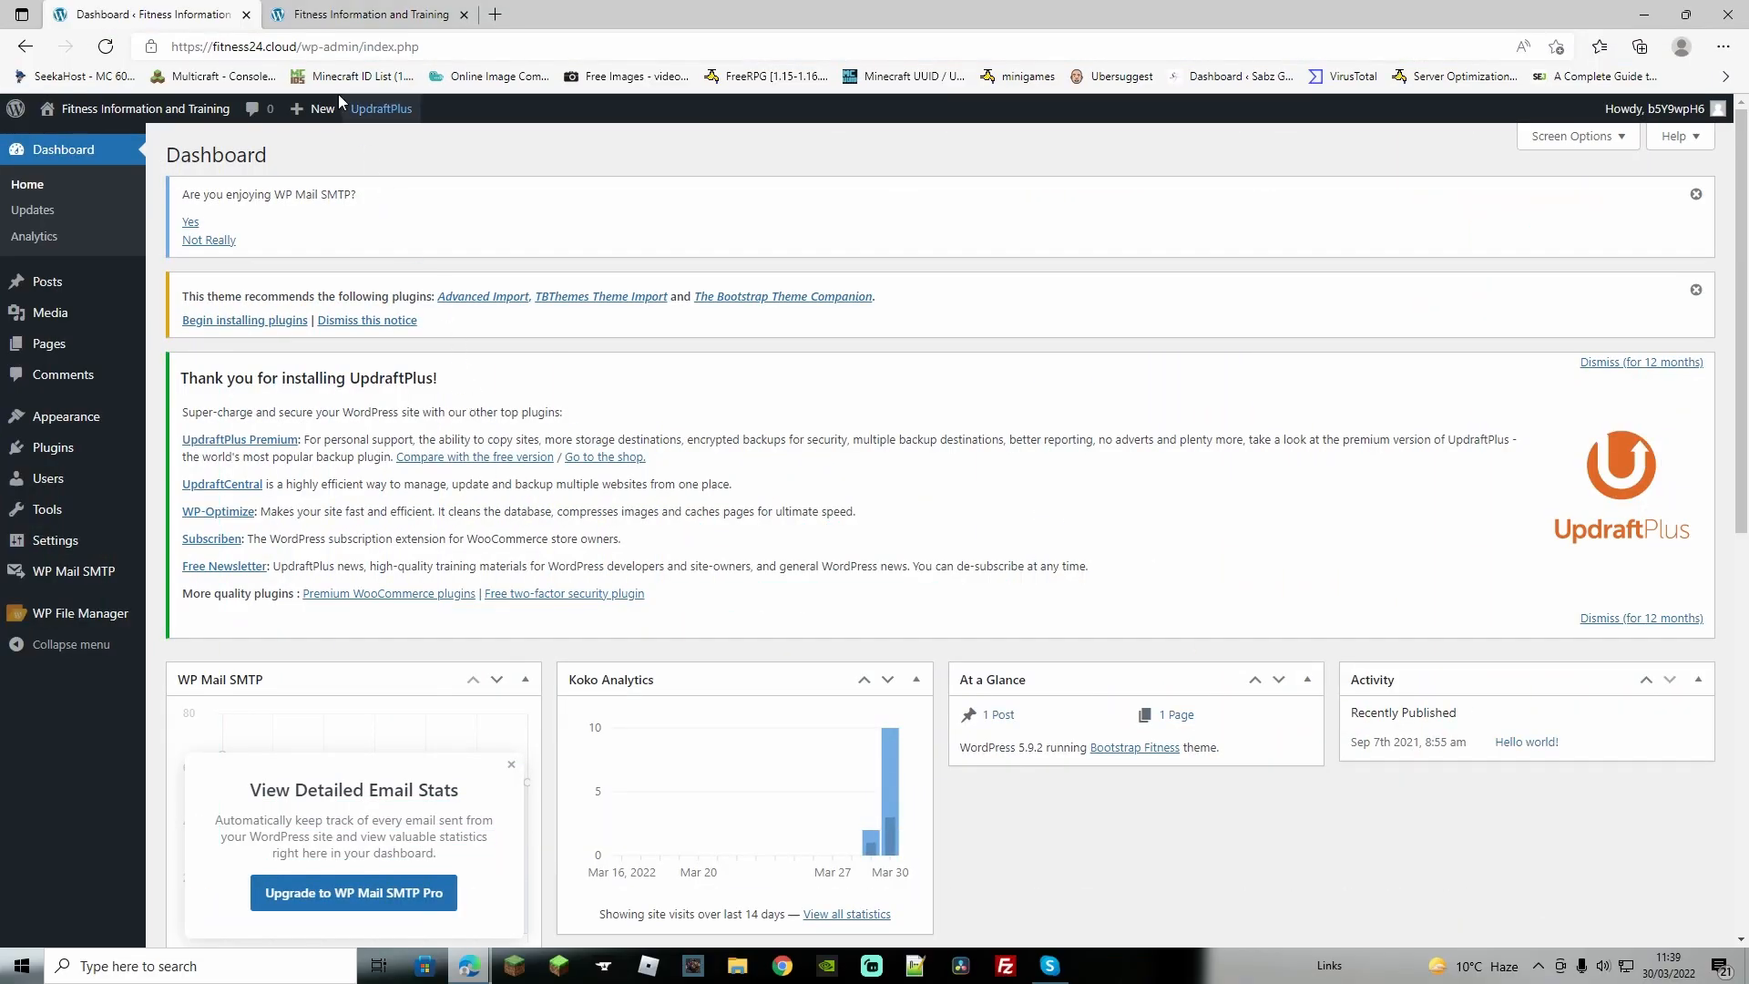
Step: Check the live site's footer credit, then go to the Bootstrap Fitness theme file editor
click(332, 13)
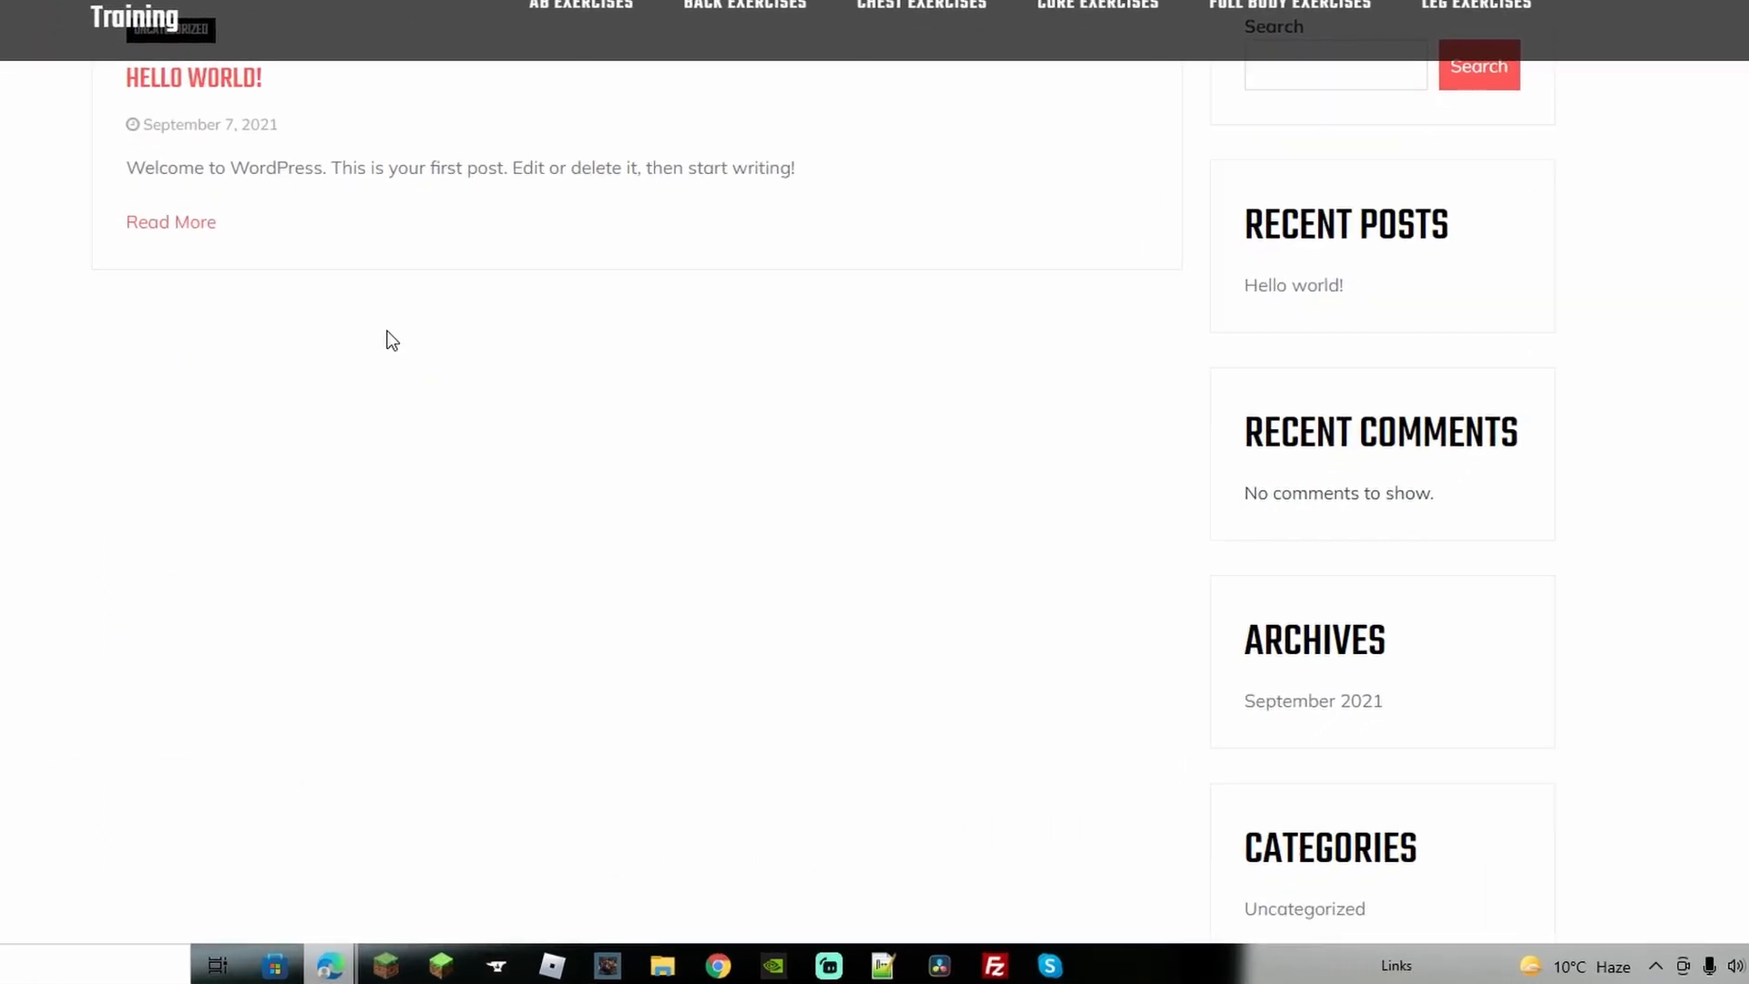
scroll(265, 210, down, 5)
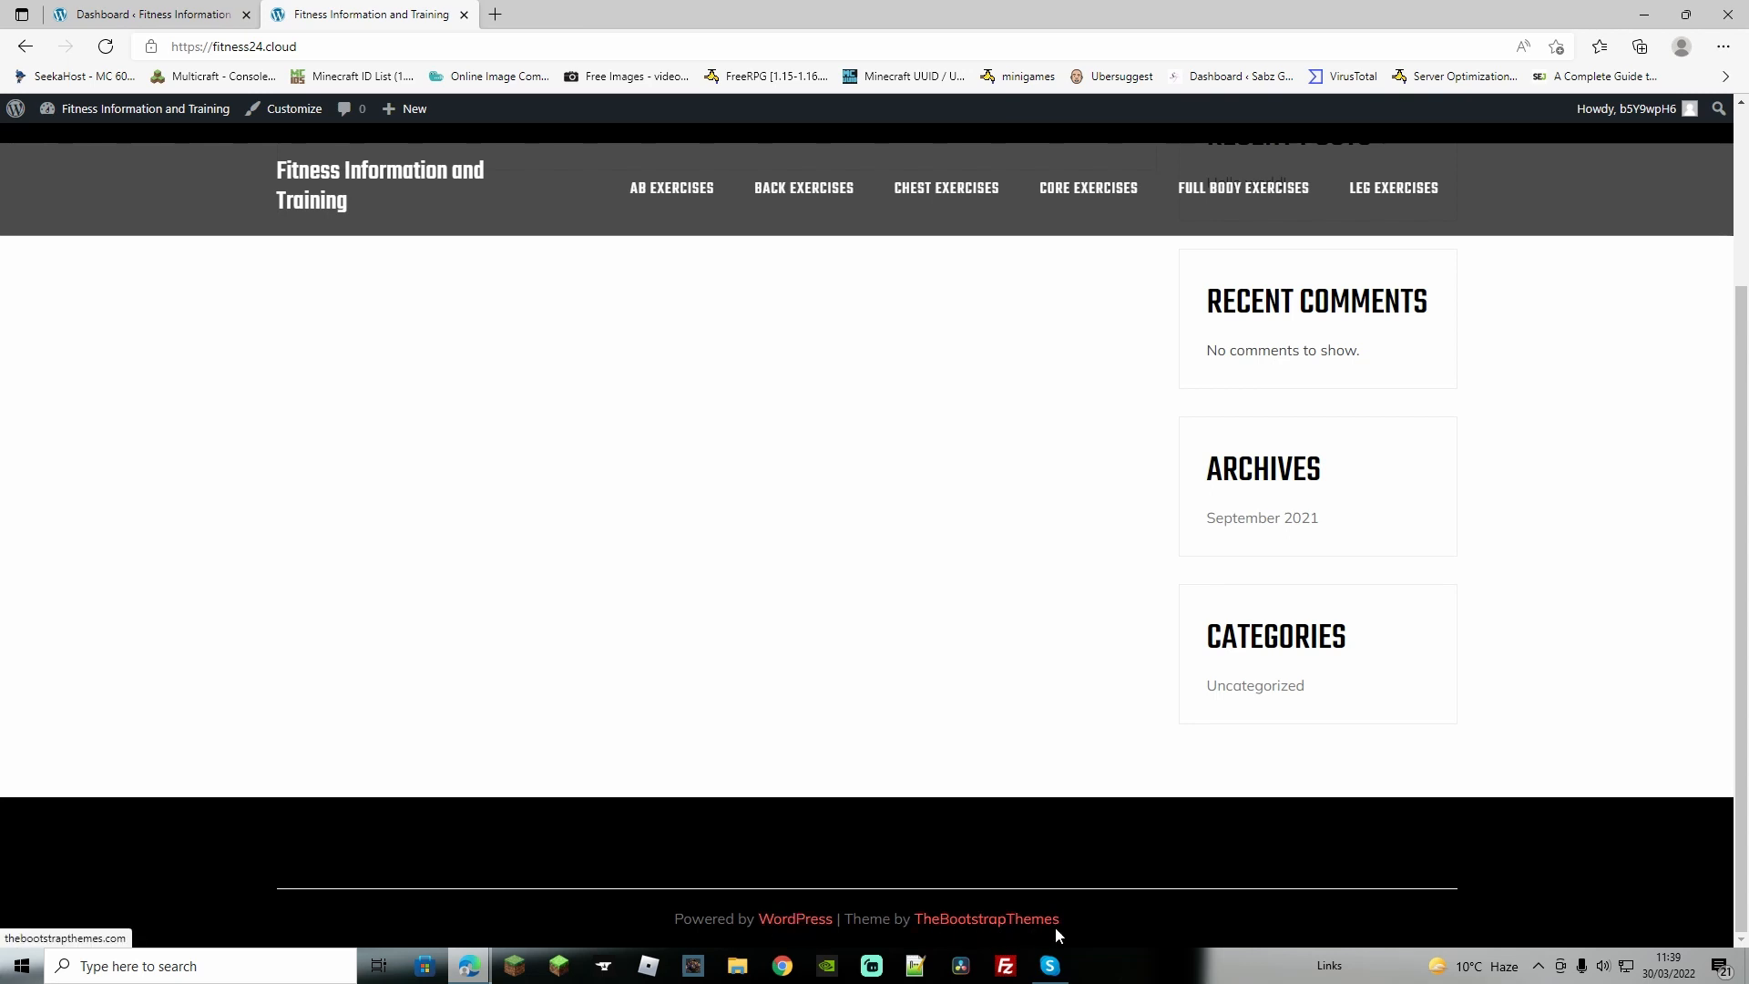
key(ctrl+shift+Tab)
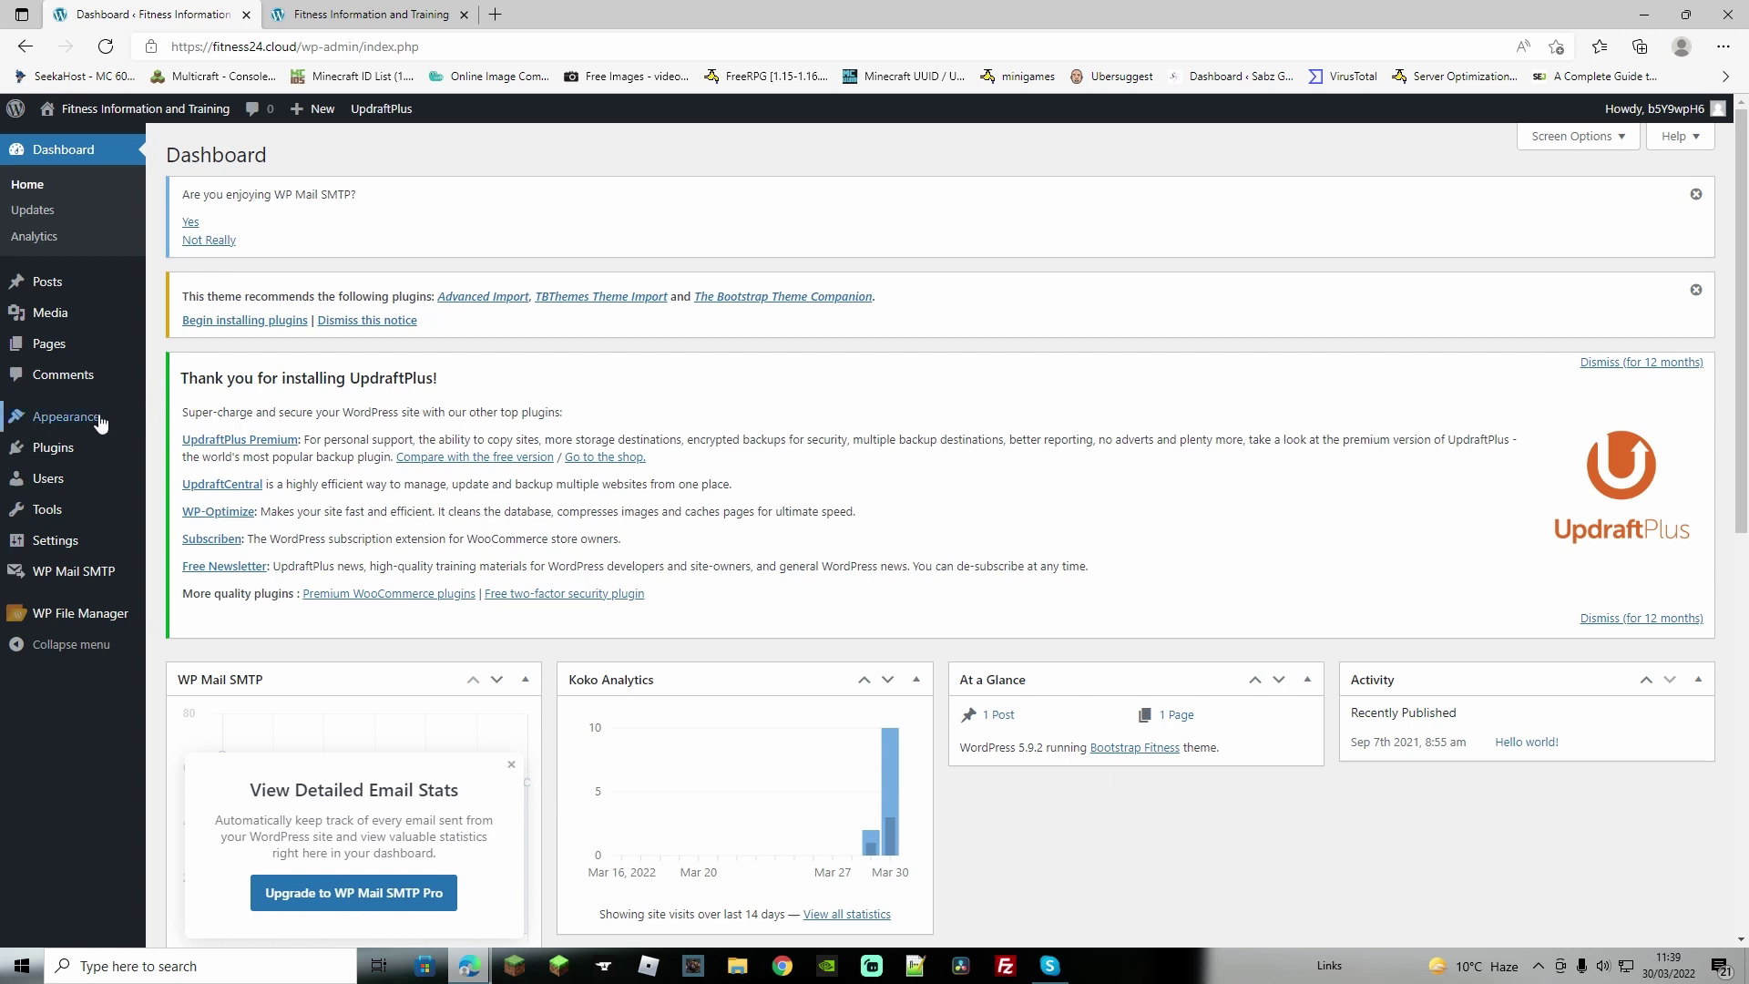
mouse_move(122, 356)
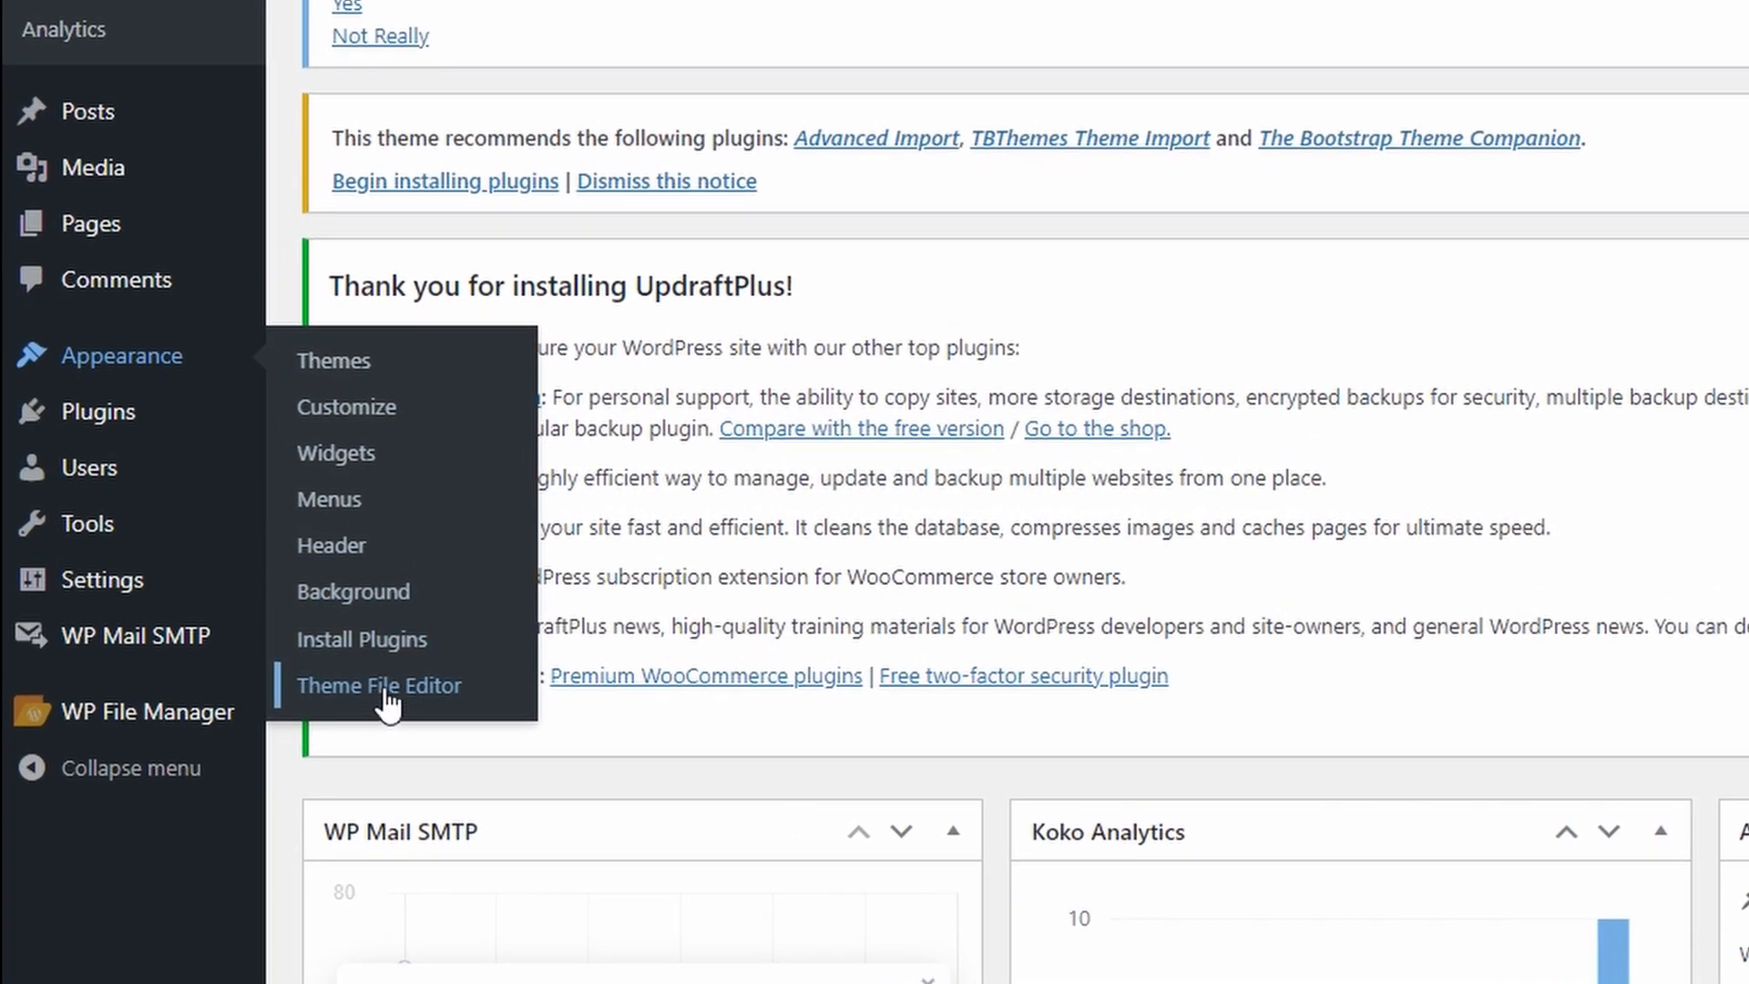
click(388, 699)
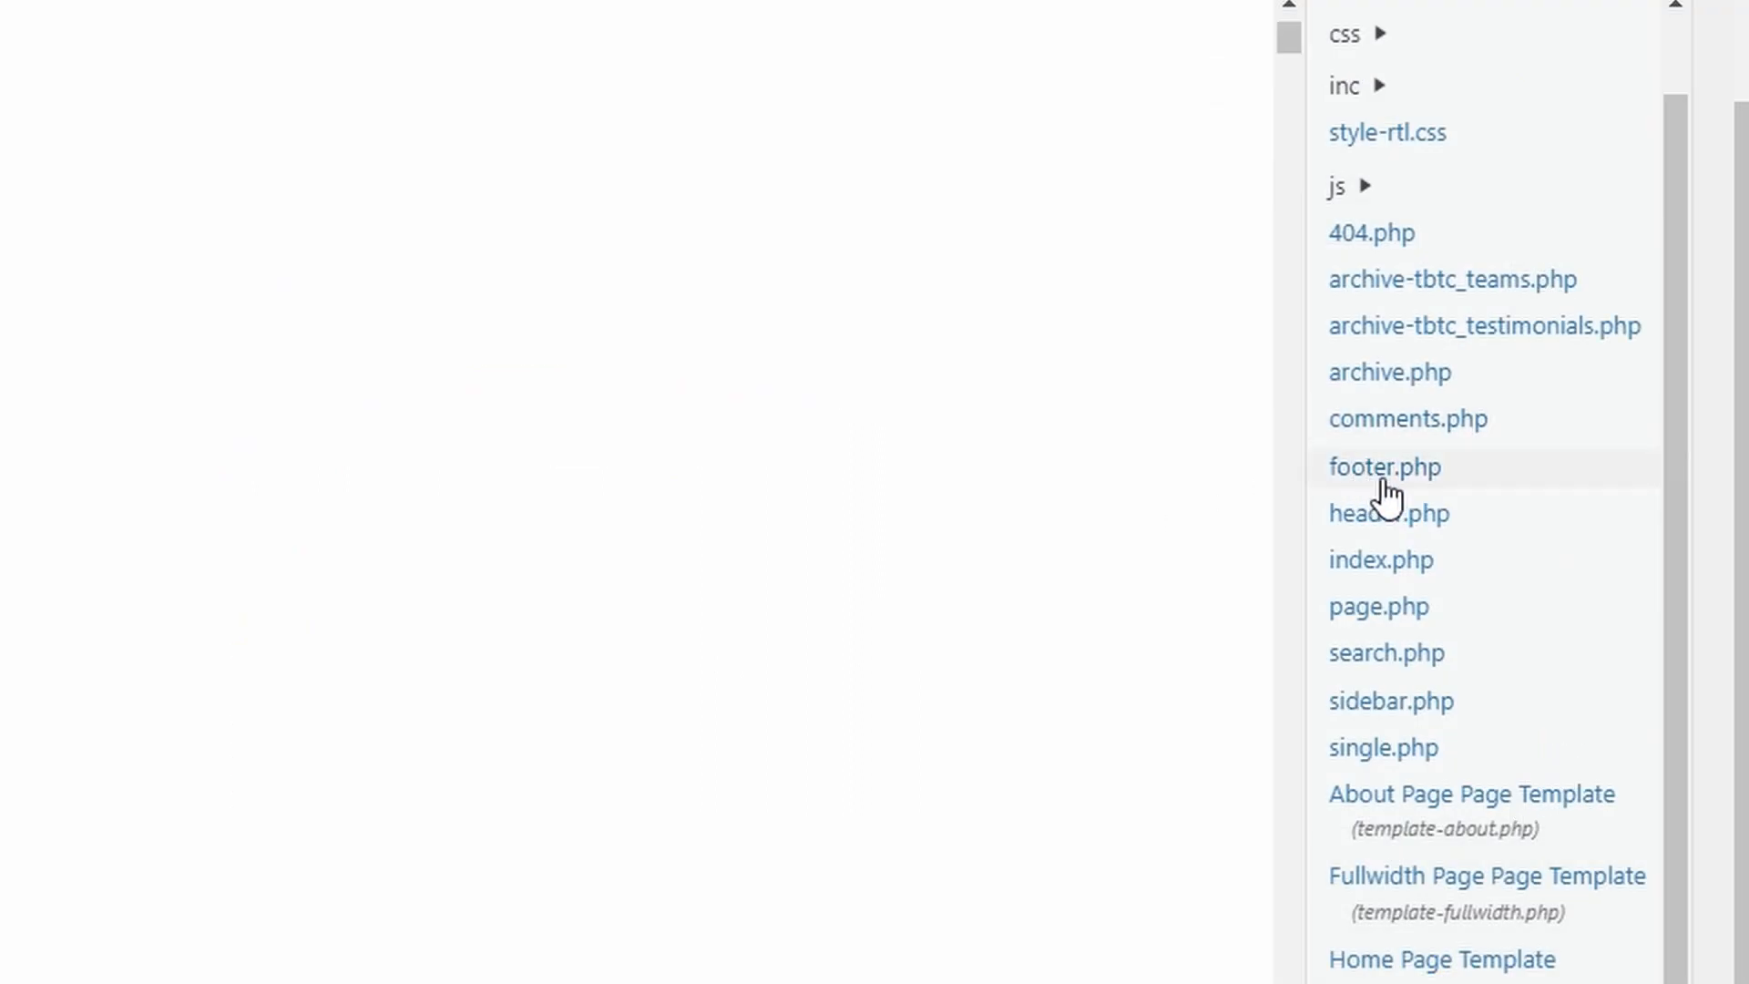
Step: Load footer.php in the editor, showing the 'Theme by TheBootstrapThemes' credit code
click(1377, 471)
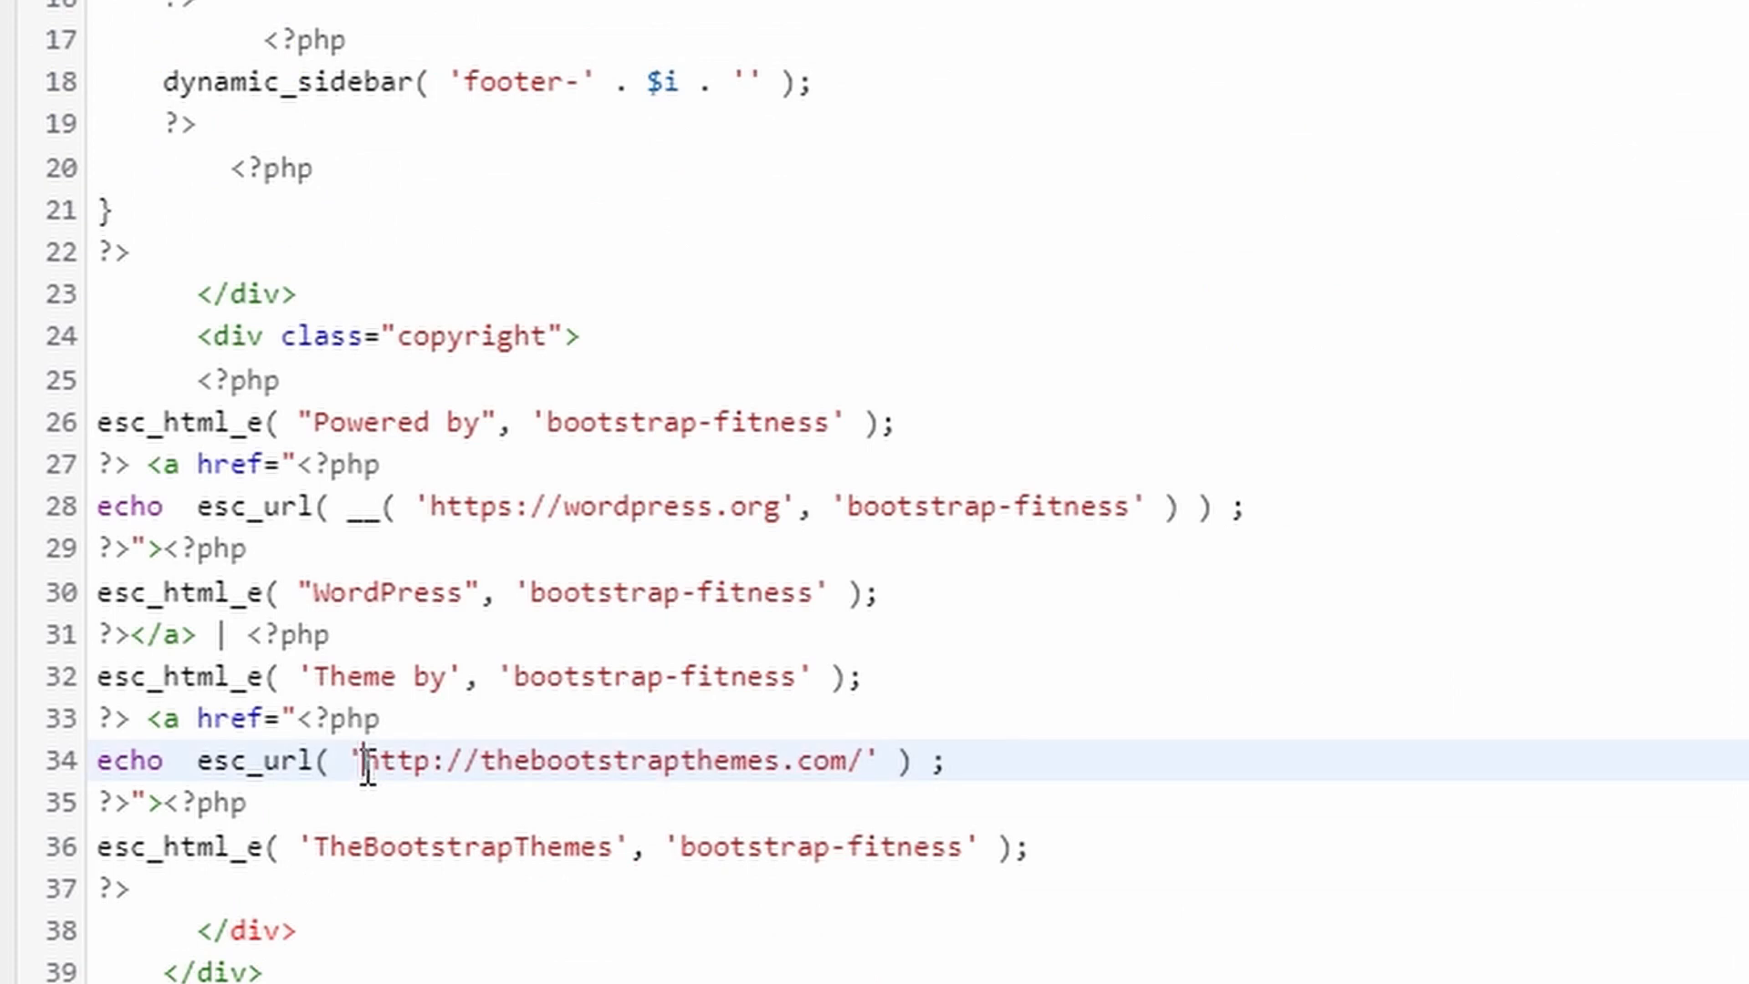
Step: Replace the 'TheBootstrapThemes' credit name on line 36 with 'Fitness24'
drag(363, 761, 871, 763)
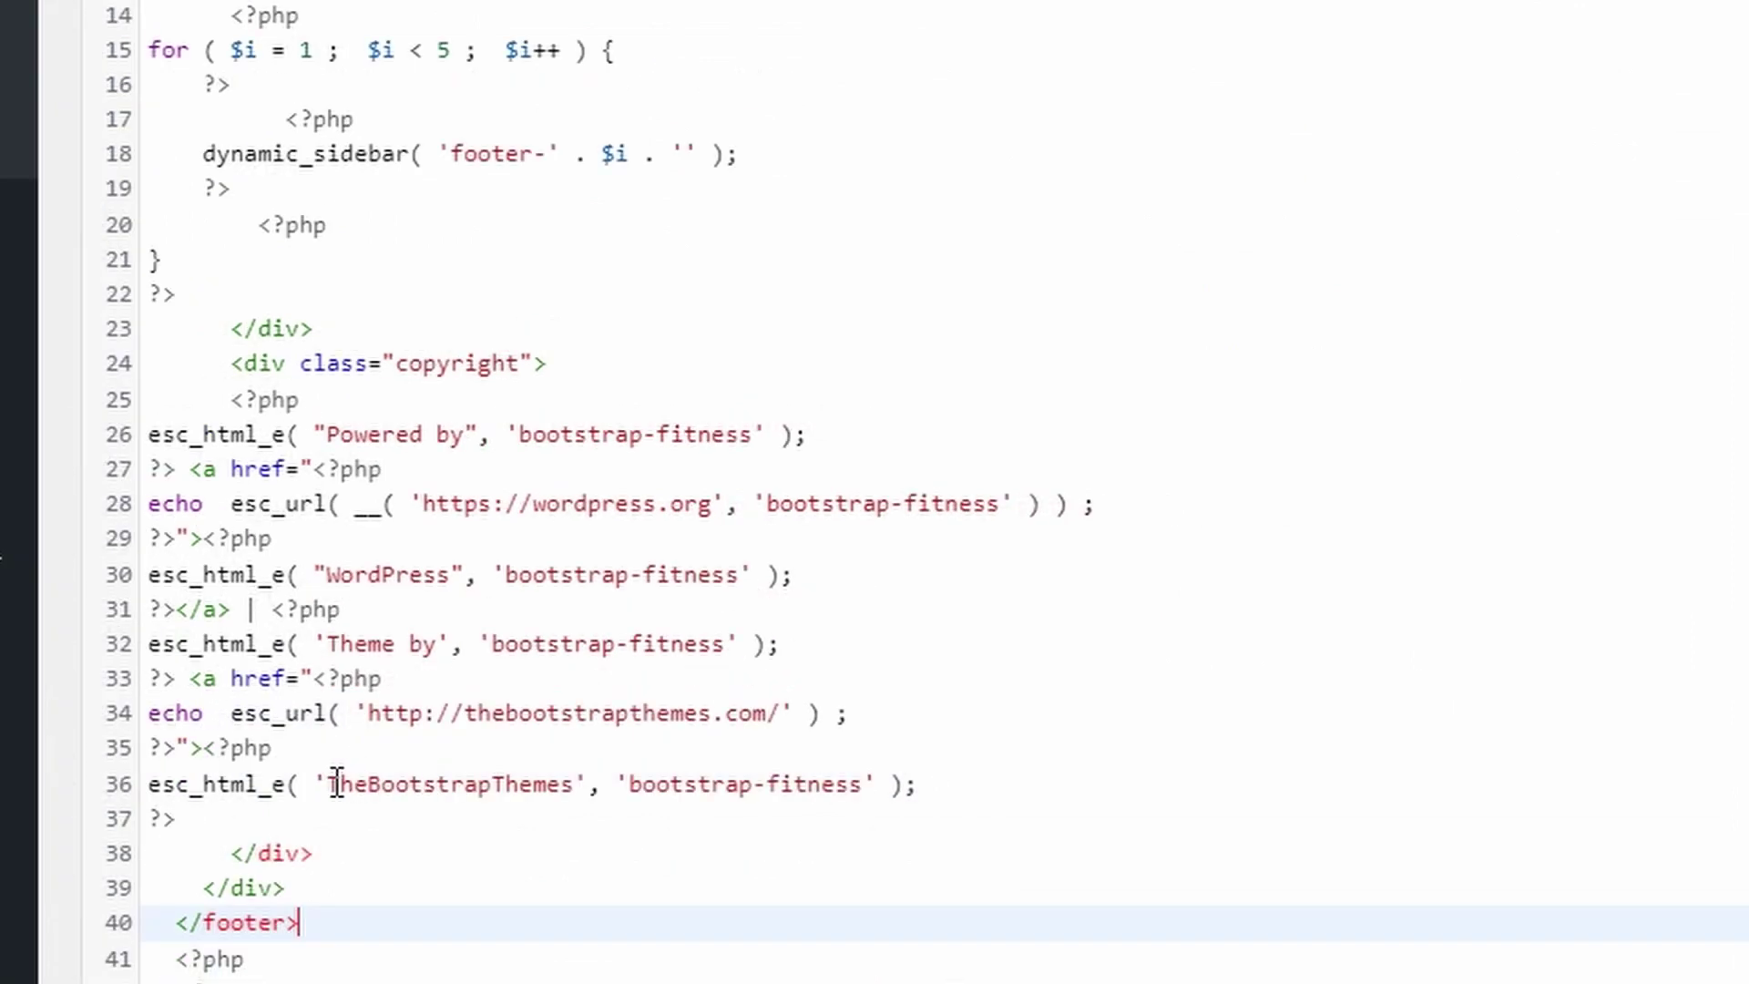
drag(328, 783, 577, 787)
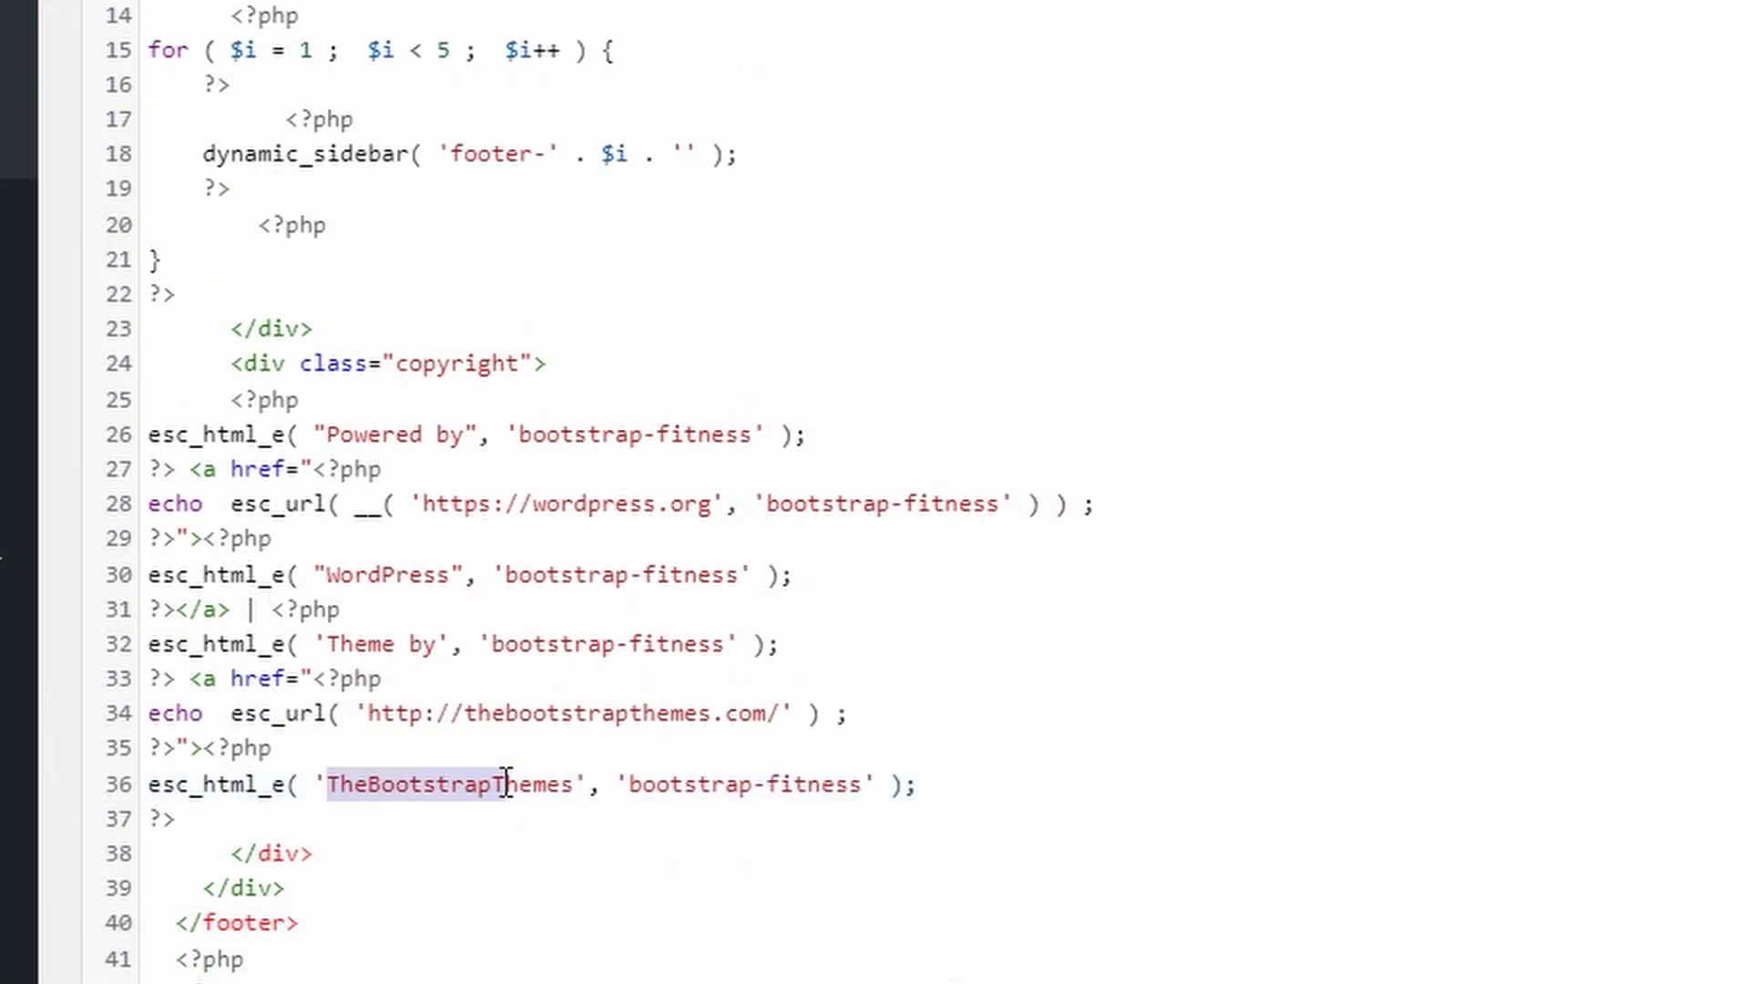
text(F)
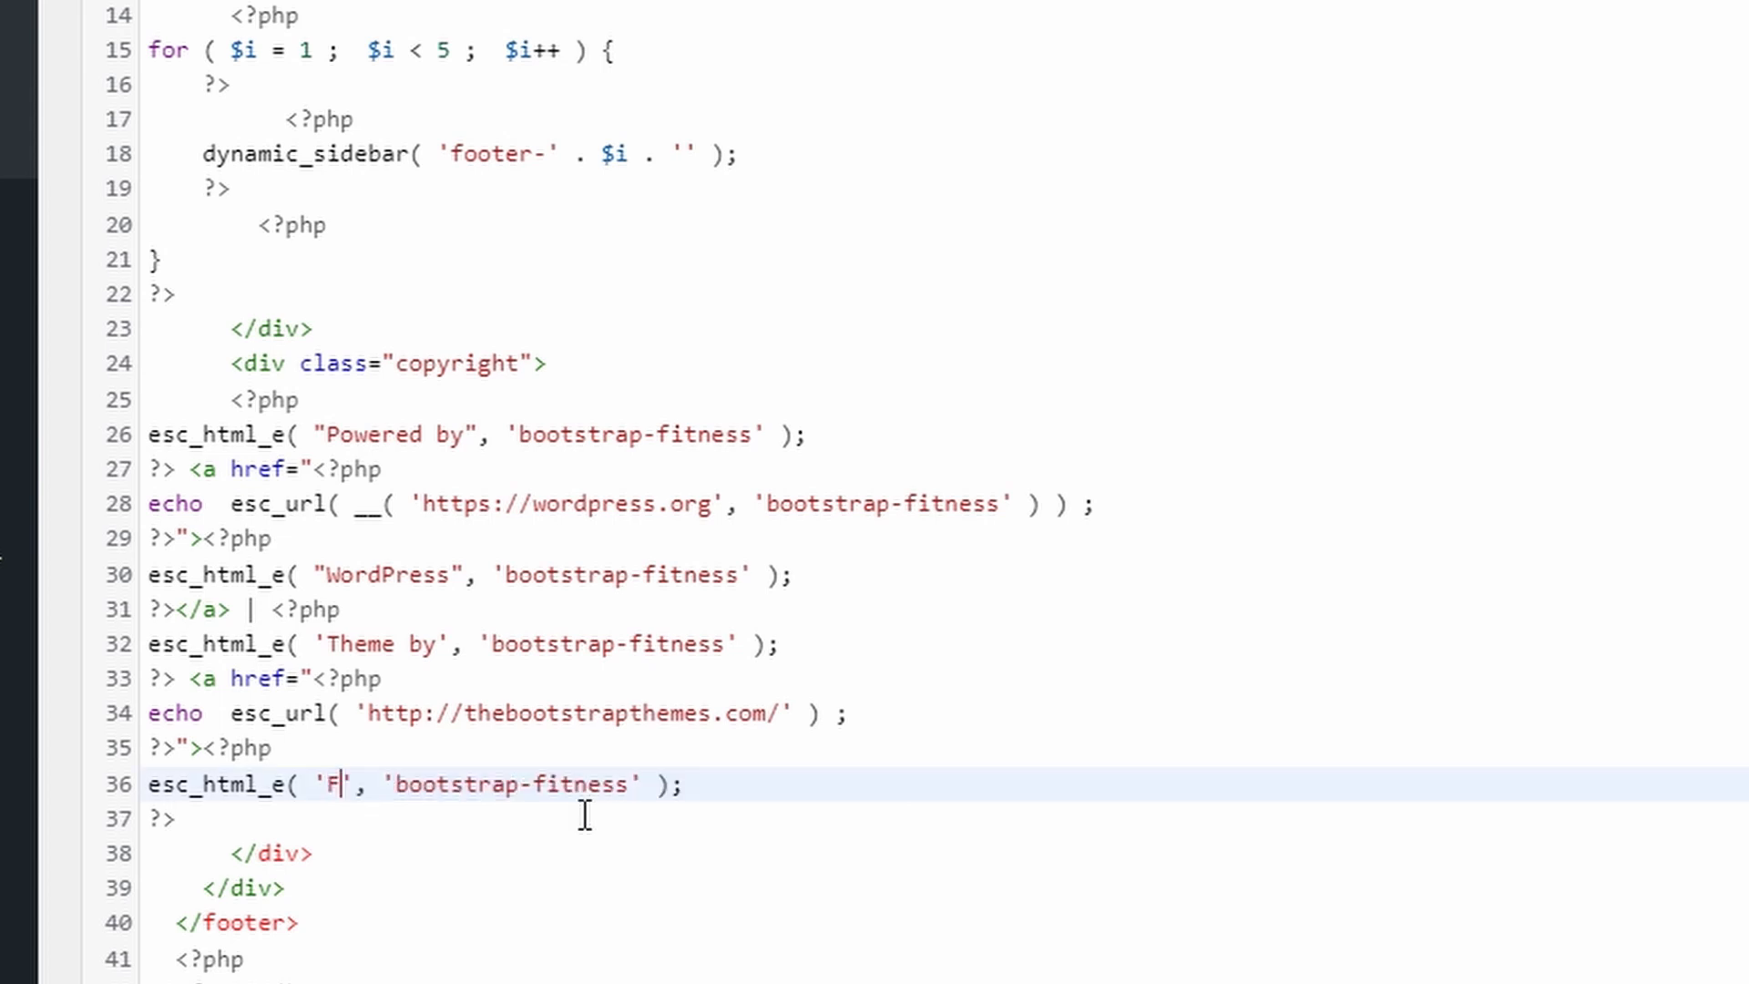
text(tiness24)
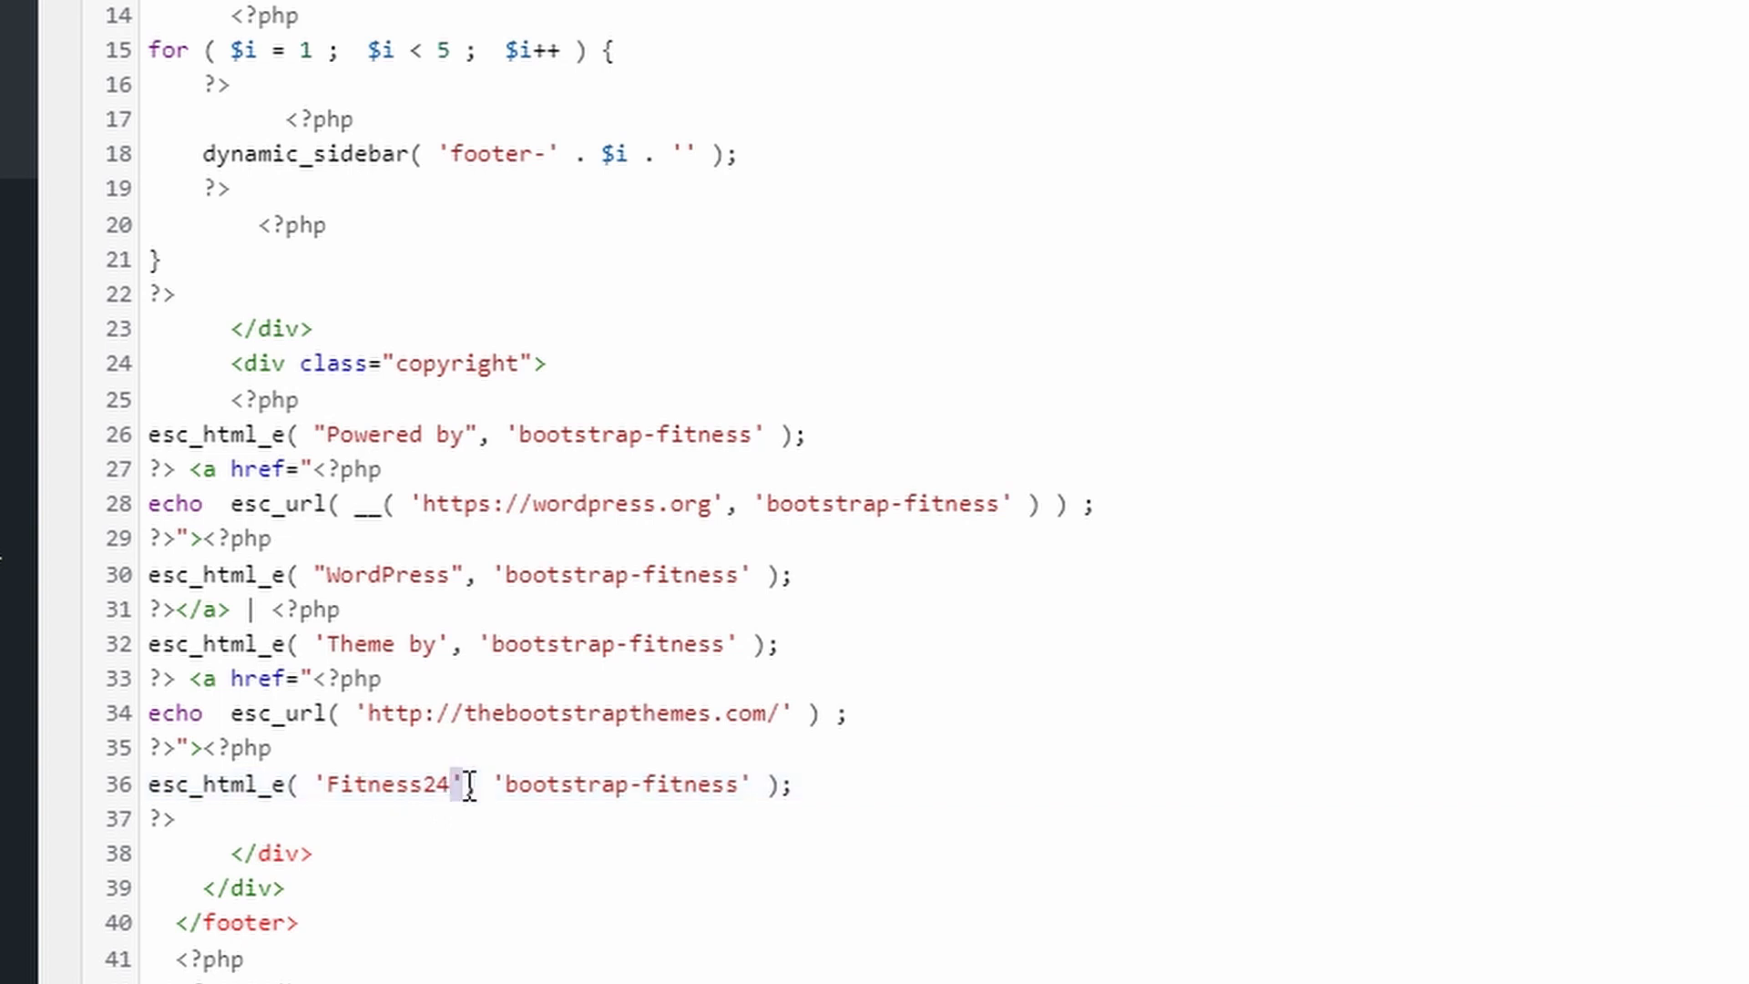
click(369, 713)
drag(369, 712, 789, 716)
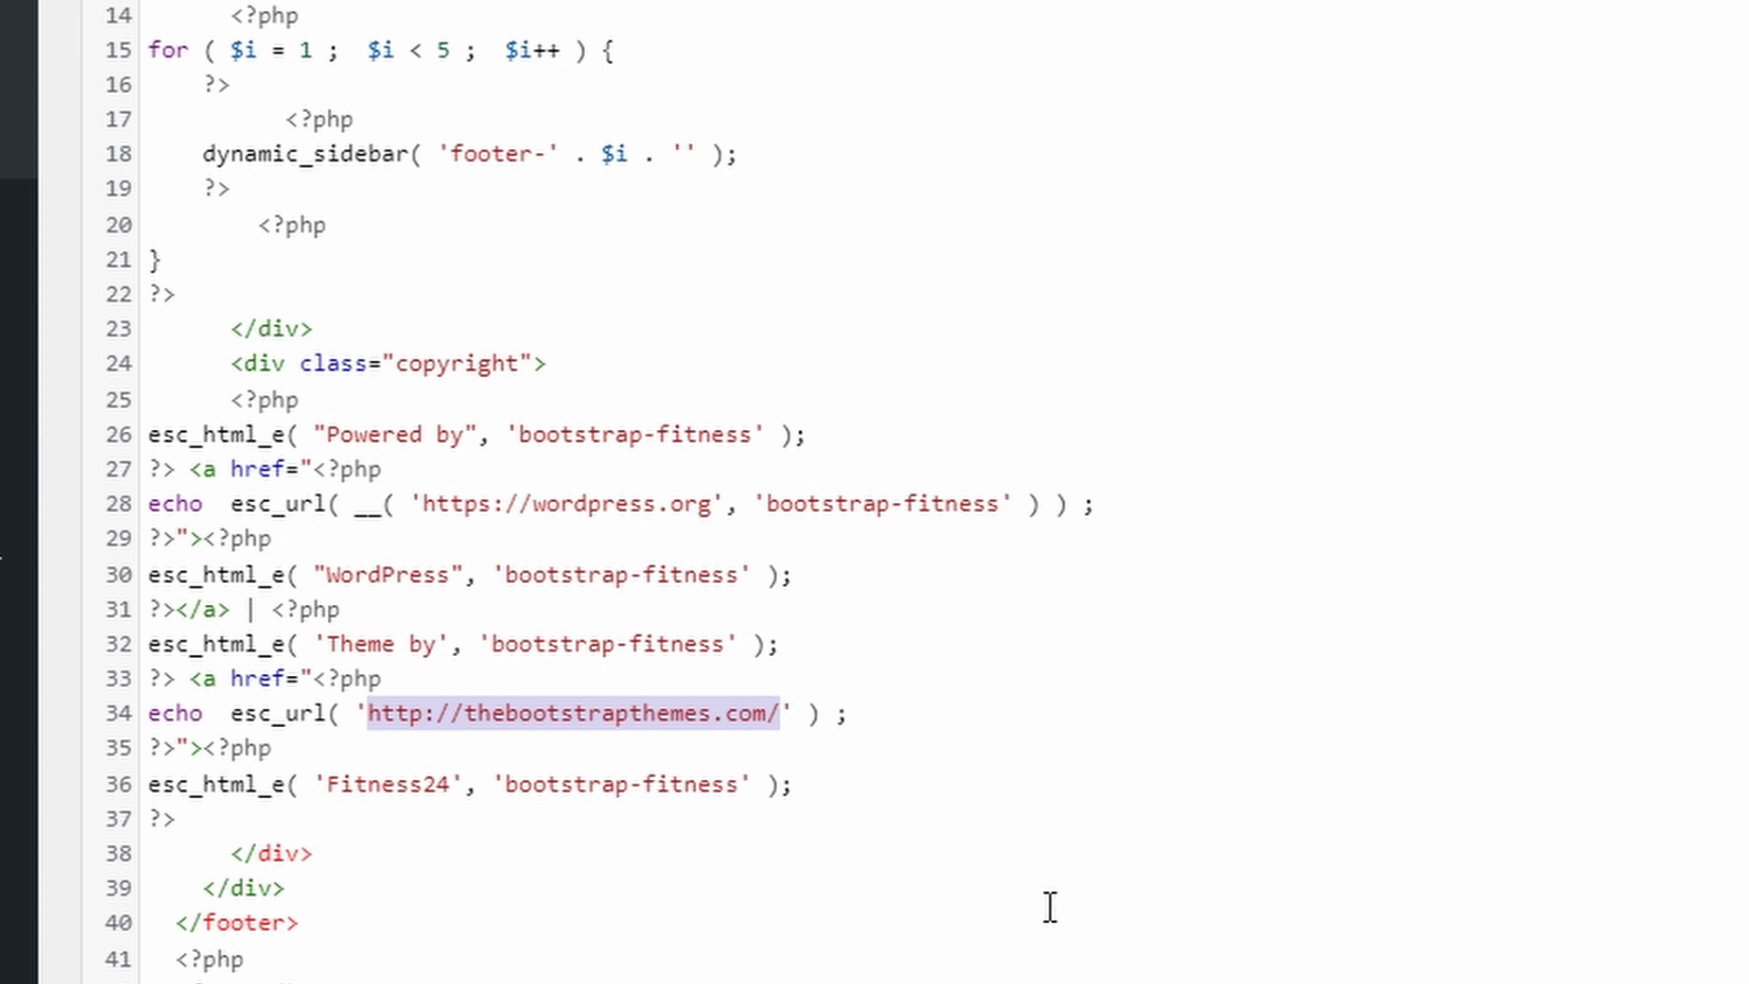
text(https://fitness24.cloud/)
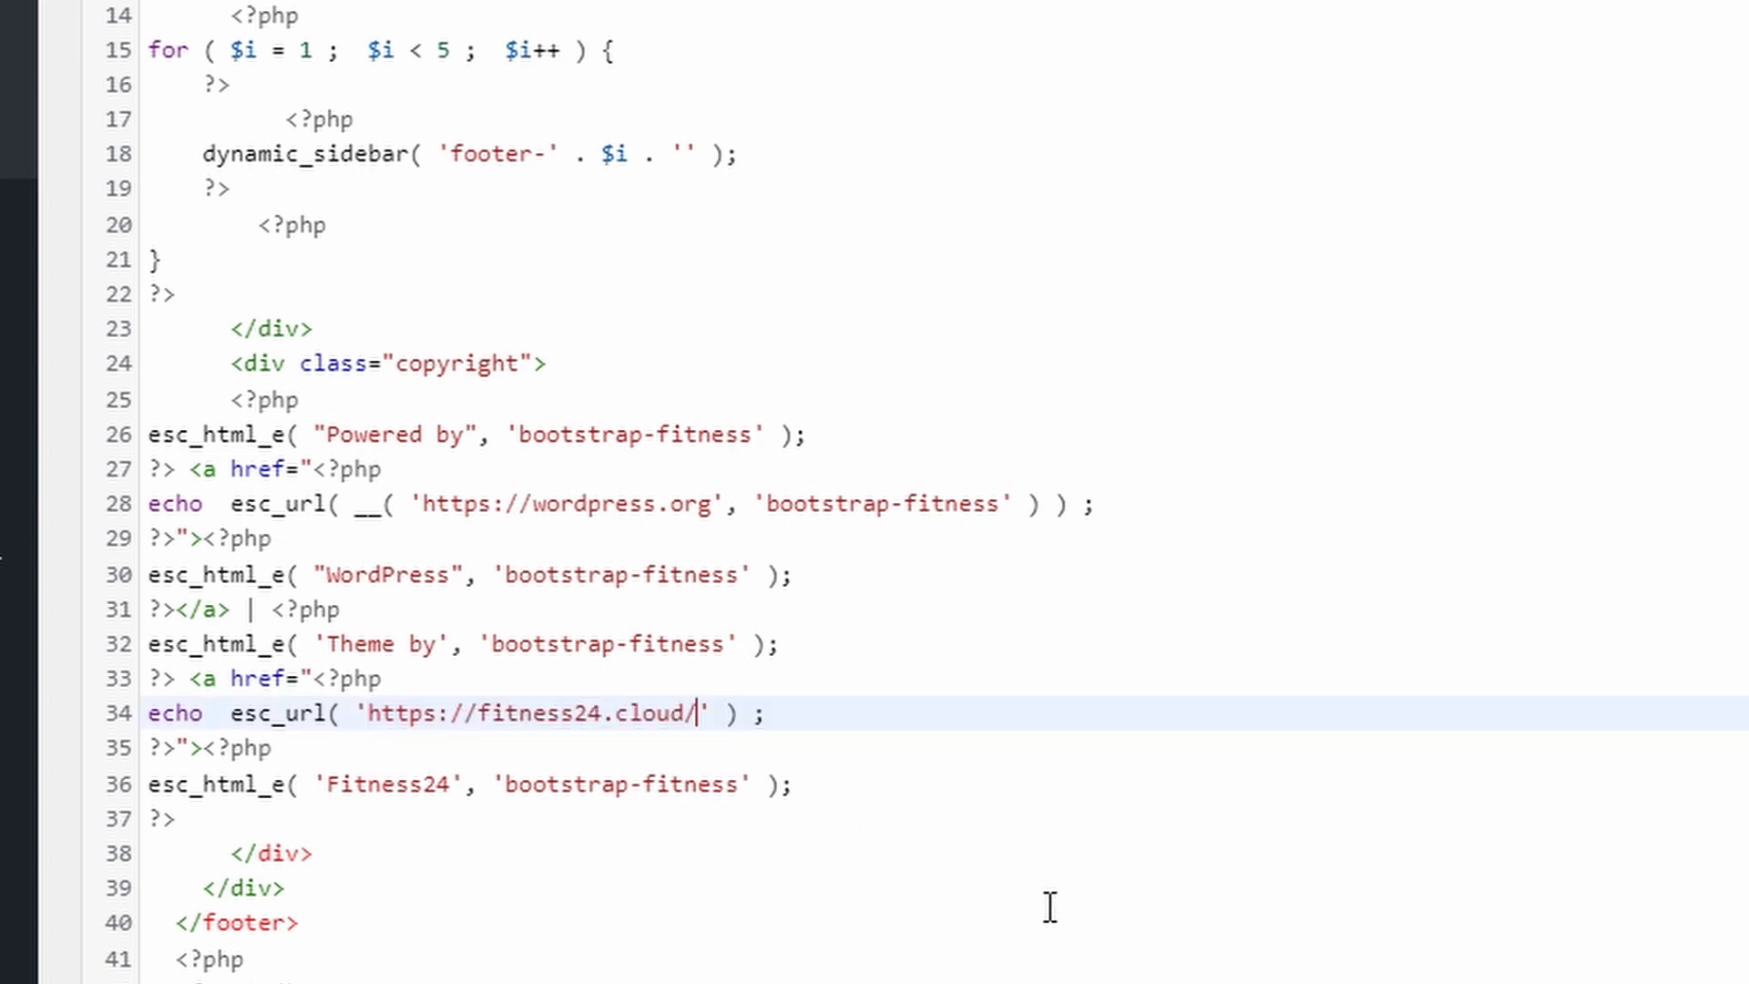